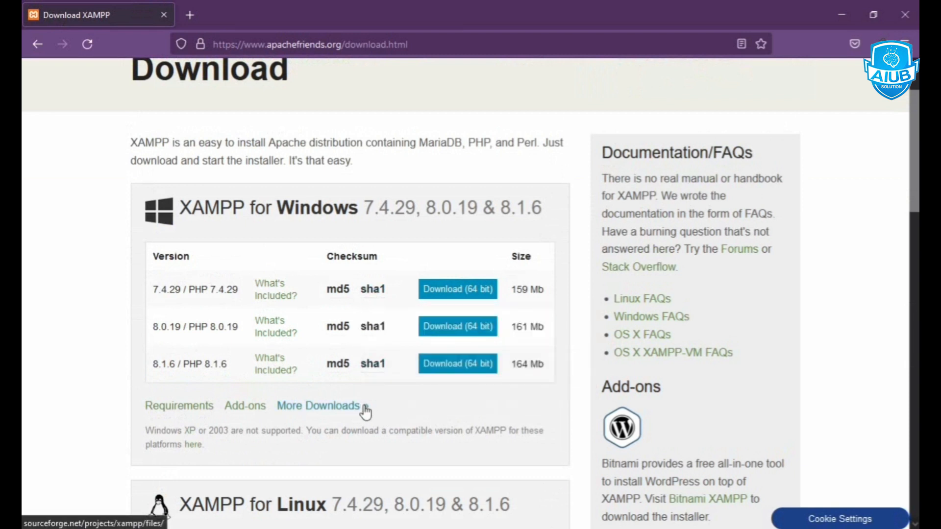
Download XAMPP 8.0.19 for Windows and launch its installer from the Downloads folder, continuing past the warnings
{"action": "left_click", "coordinate": [454, 326]}
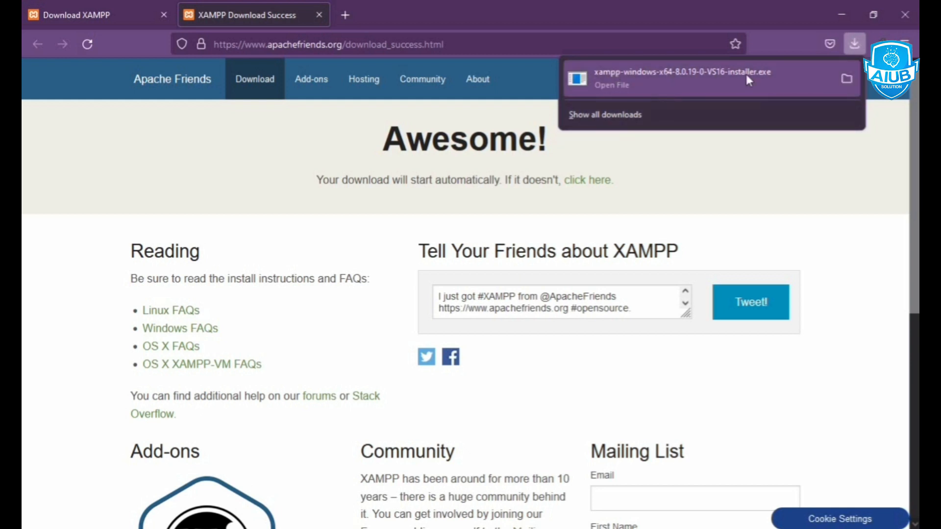
{"action": "left_click", "coordinate": [845, 80]}
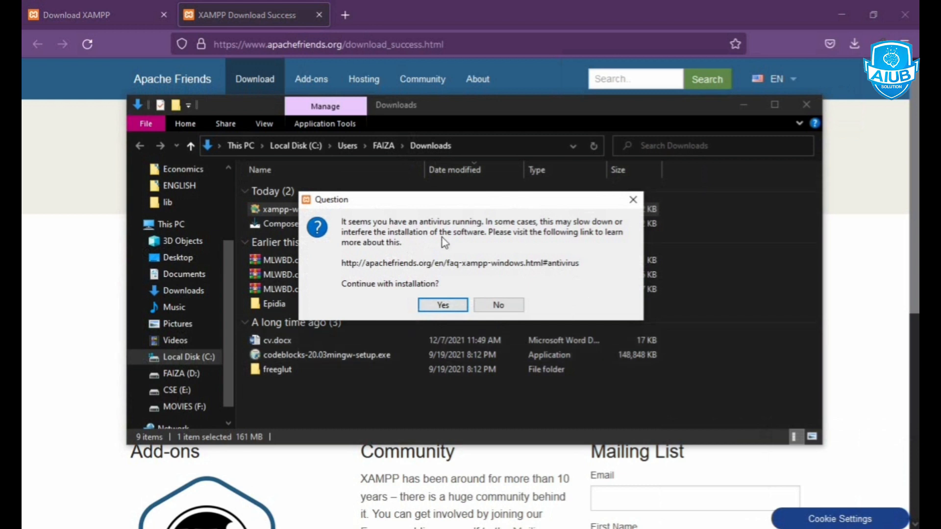
{"action": "left_click", "coordinate": [431, 308]}
{"action": "left_click", "coordinate": [463, 294]}
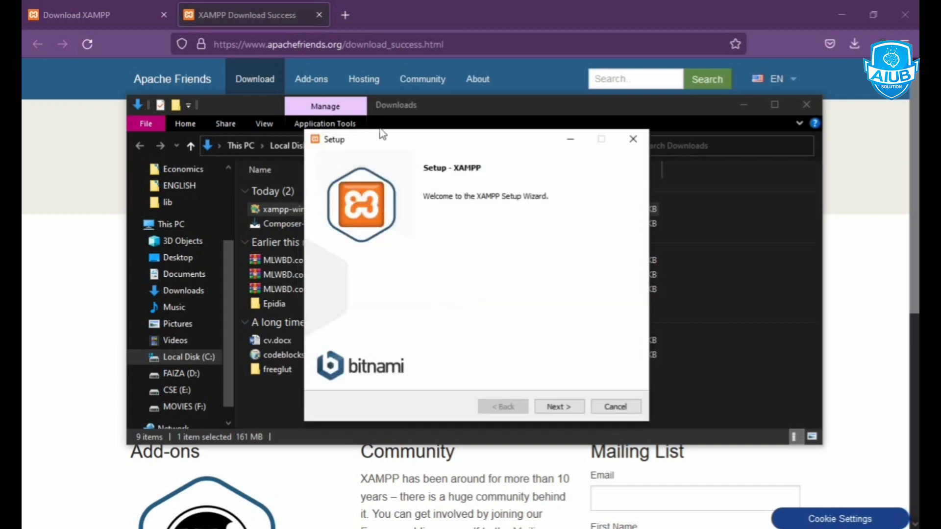
Install XAMPP with all components into C:\xampp, keeping English as the Control Panel language
{"action": "left_click", "coordinate": [559, 408]}
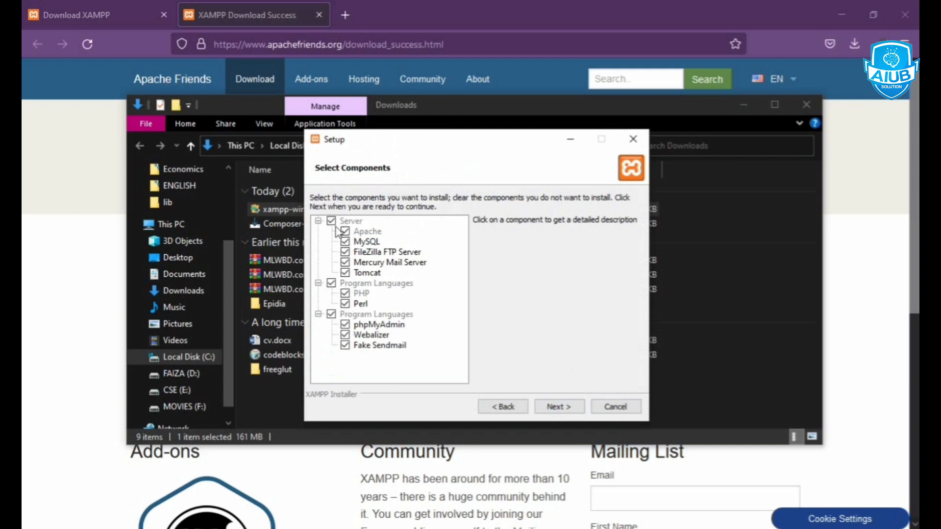
{"action": "left_click", "coordinate": [552, 407]}
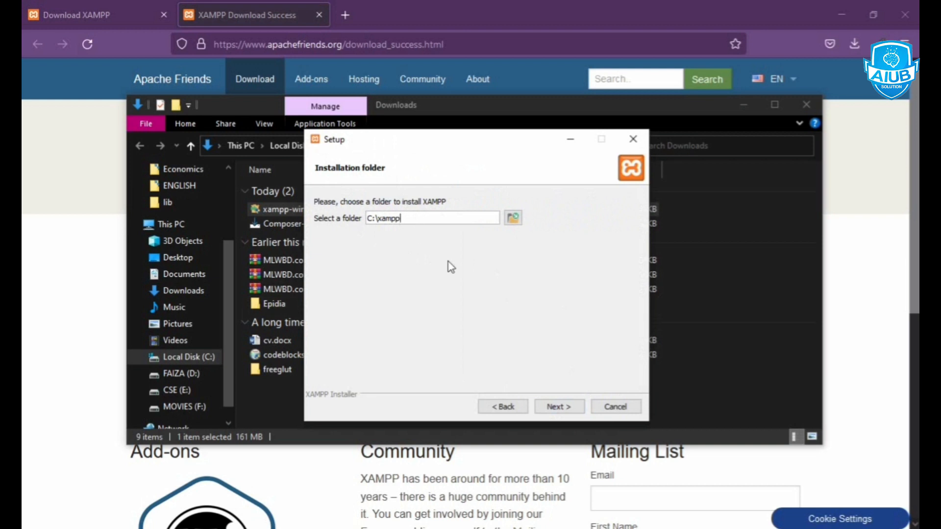
{"action": "left_click", "coordinate": [578, 407]}
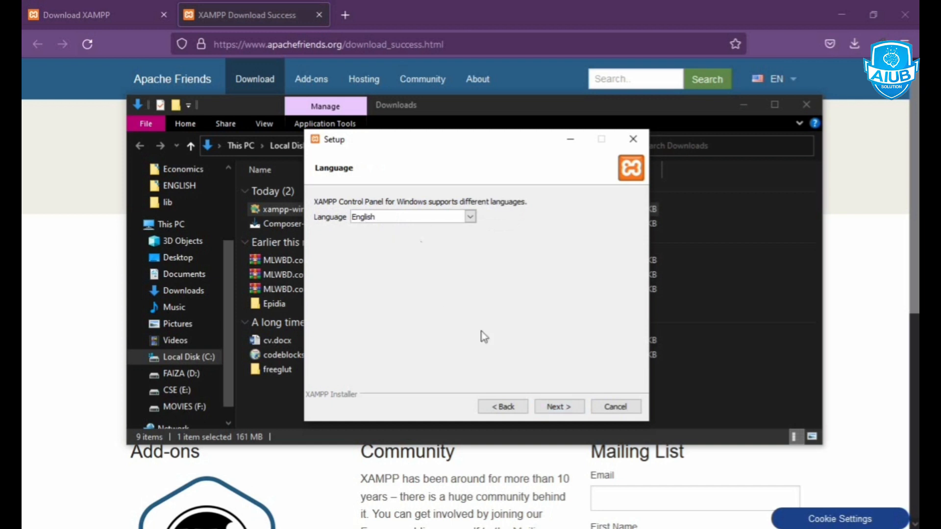
{"action": "left_click", "coordinate": [570, 409]}
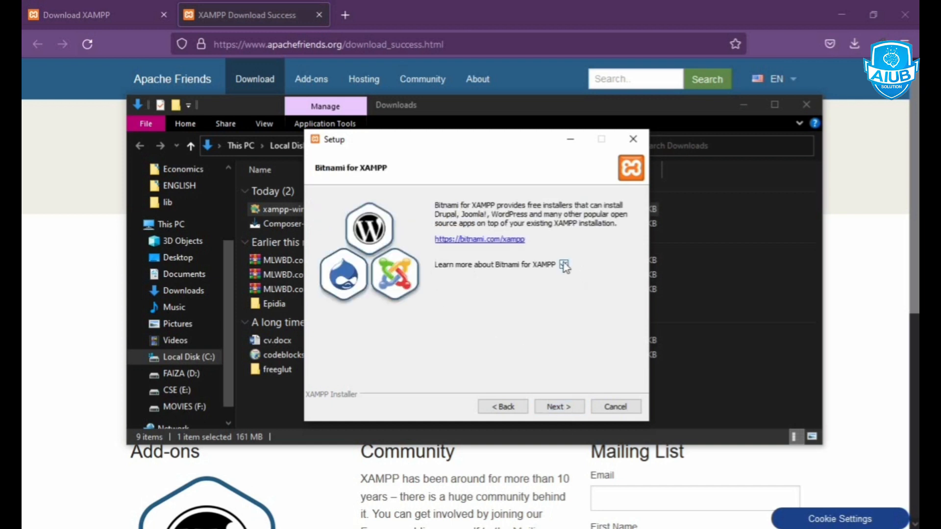
{"action": "left_click", "coordinate": [572, 408]}
{"action": "left_click", "coordinate": [573, 408]}
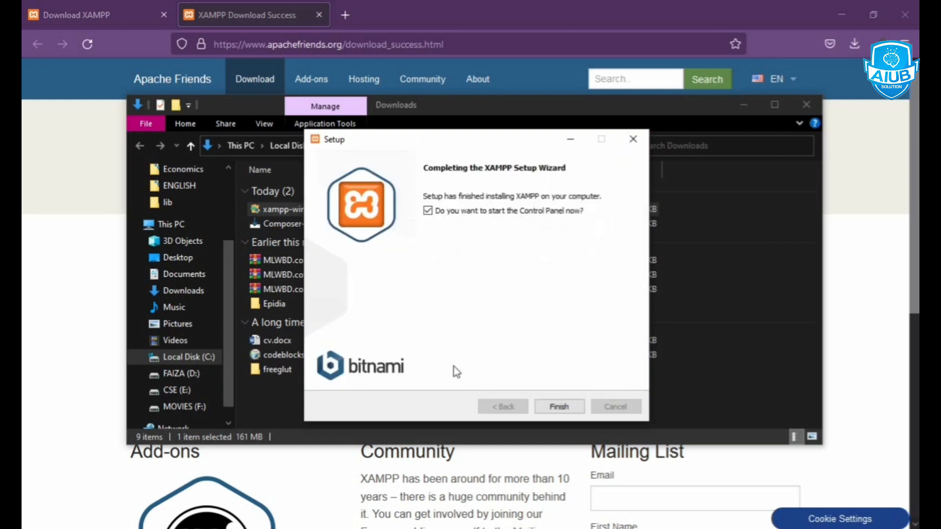
Finish the setup with the XAMPP Control Panel launching, and start the Apache module
{"action": "left_click", "coordinate": [559, 406]}
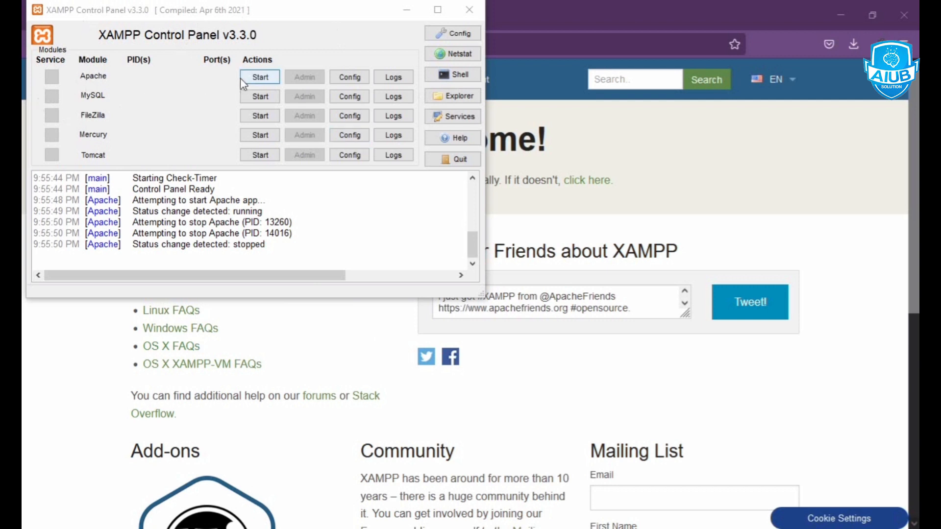
{"action": "left_click", "coordinate": [260, 78]}
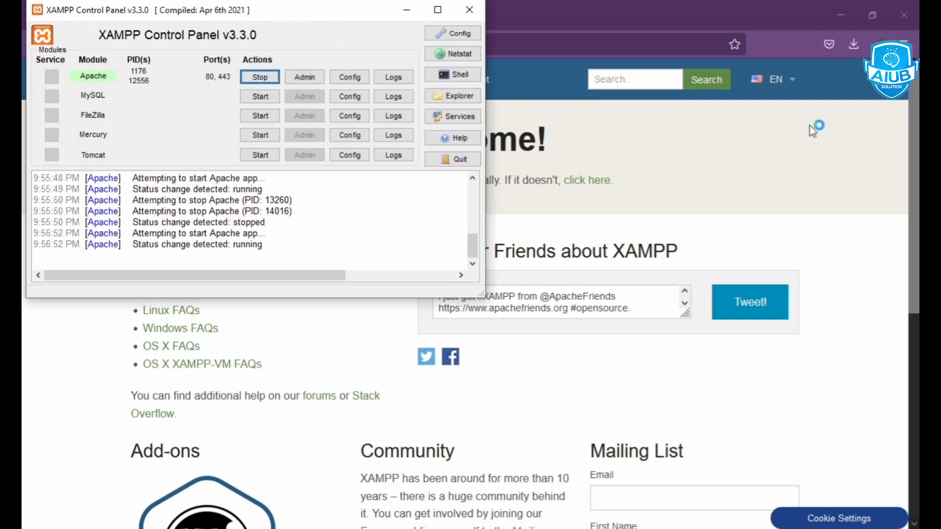
Look through C:\xampp in File Explorer to locate the htdocs folder
{"action": "key", "text": "alt+Tab"}
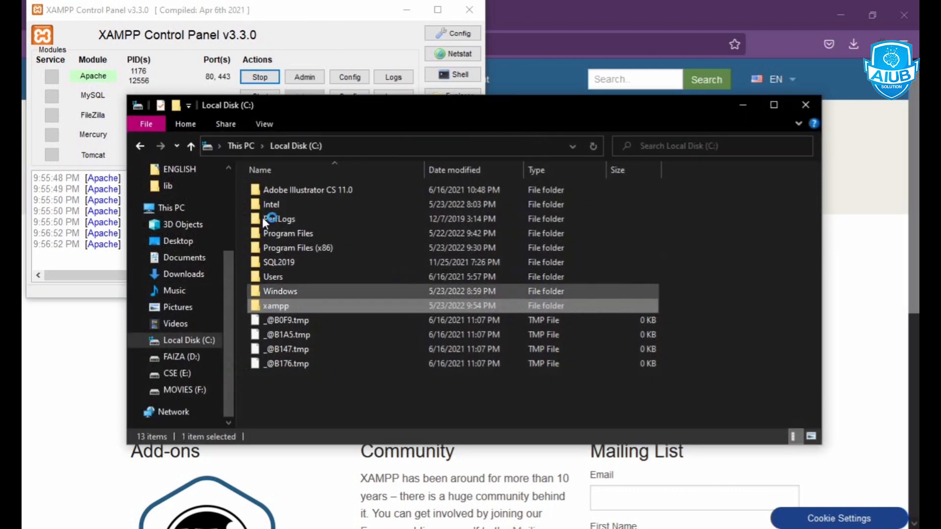
{"action": "double_click", "coordinate": [196, 340]}
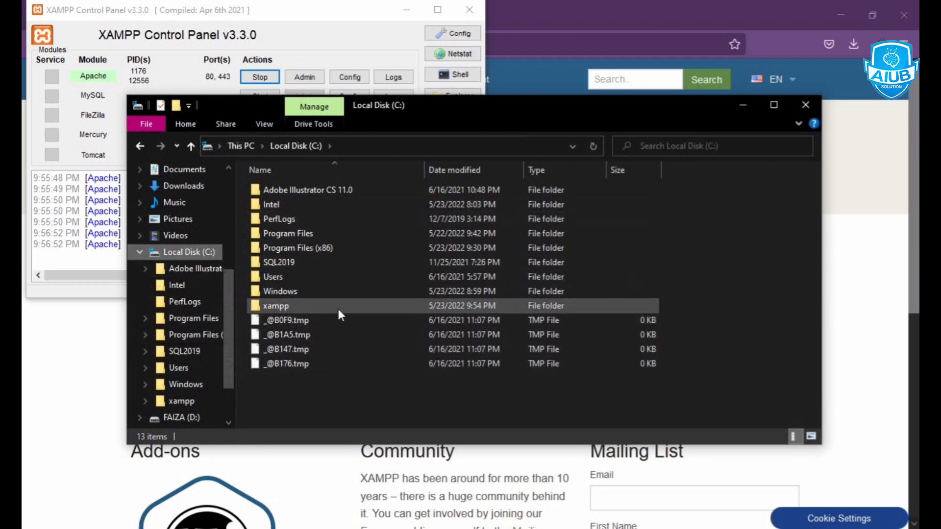
{"action": "double_click", "coordinate": [274, 305]}
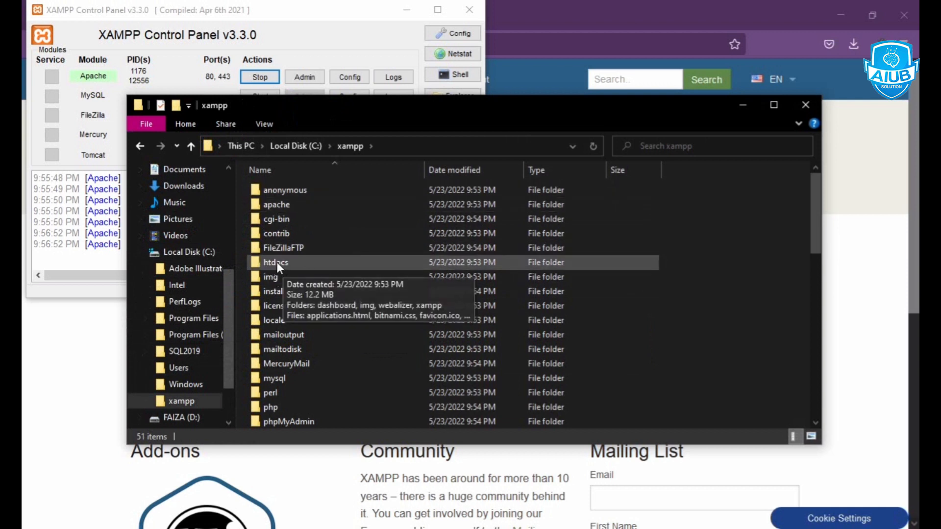
{"action": "left_click", "coordinate": [740, 106]}
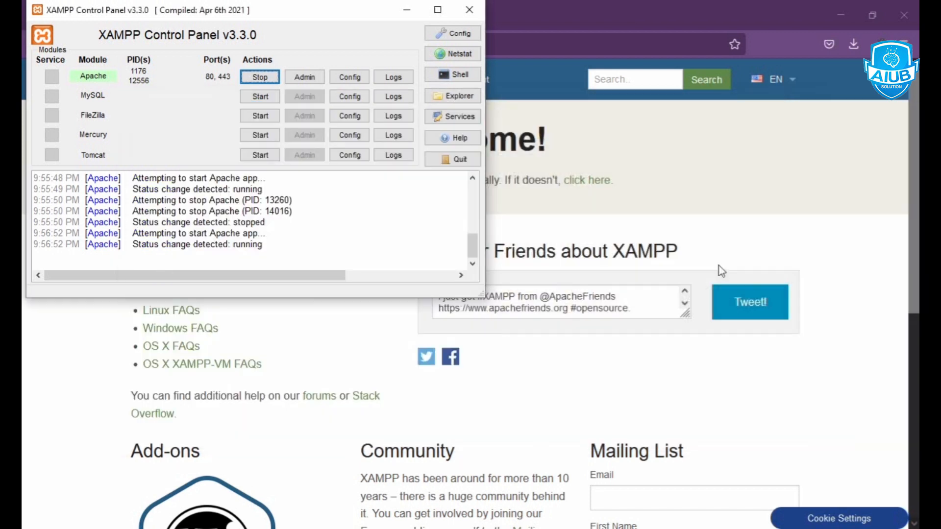
Load localhost in a new Firefox tab to check the local server
{"action": "left_click", "coordinate": [725, 152]}
{"action": "left_click", "coordinate": [346, 16]}
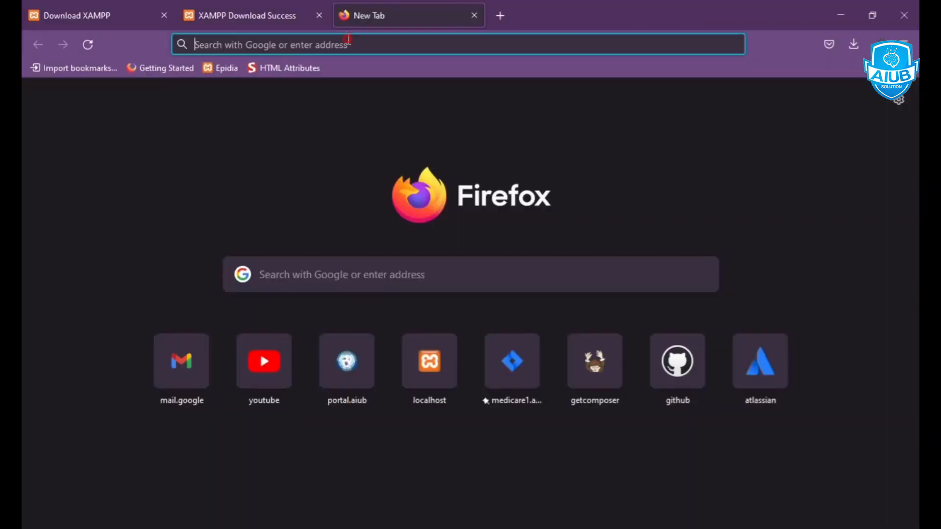
{"action": "type", "text": "loc"}
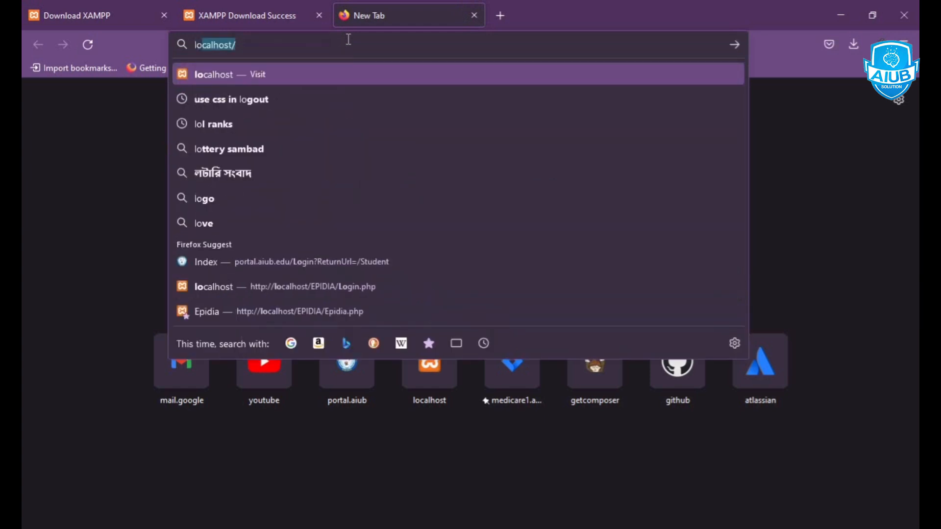
{"action": "type", "text": "alhos"}
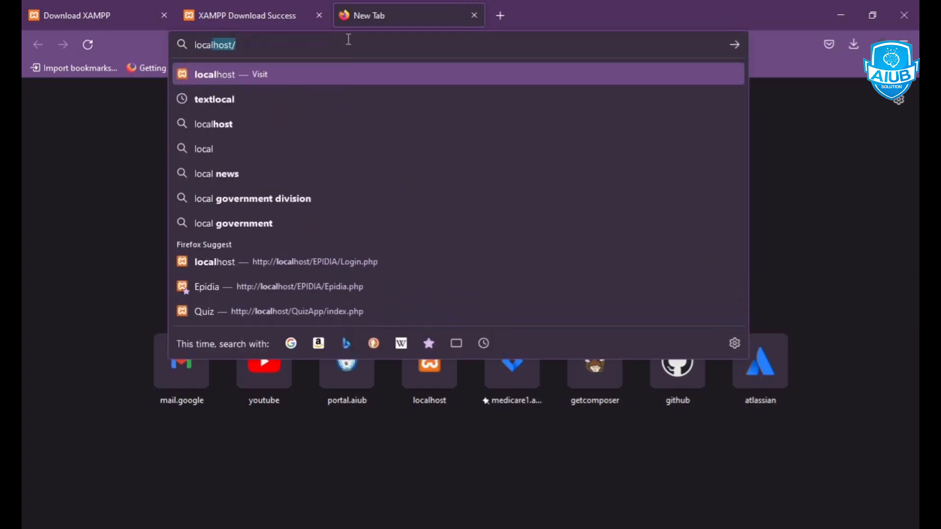
{"action": "type", "text": "t/"}
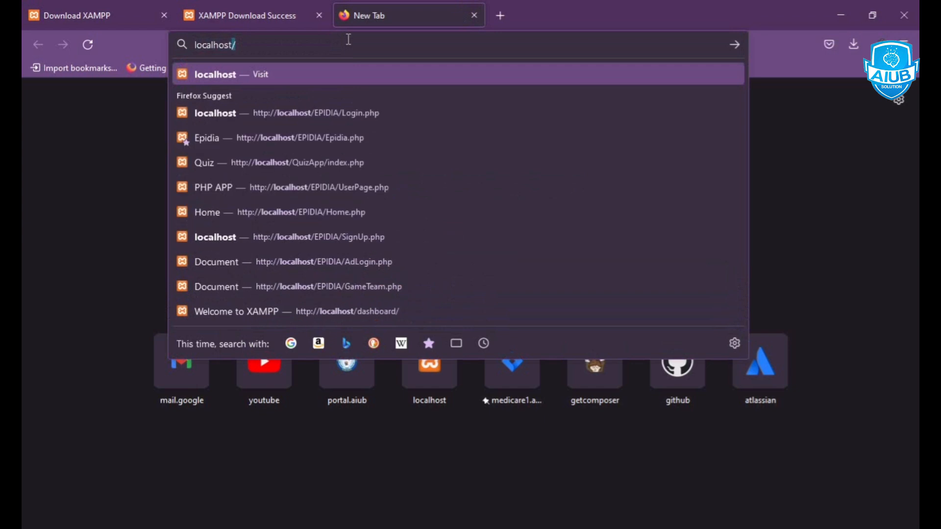
{"action": "key", "text": "Return"}
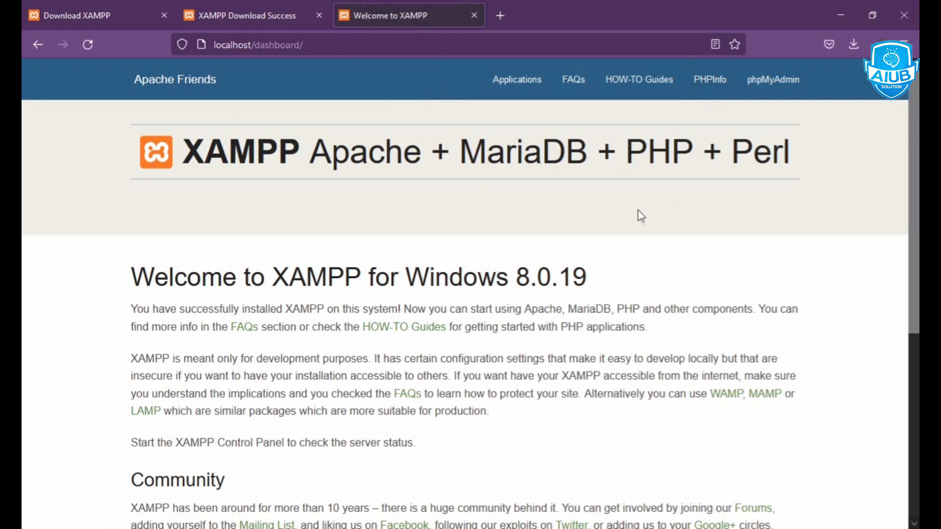
Switch to the XAMPP Control Panel, start the MySQL module and stop it again
{"action": "key", "text": "alt+Tab"}
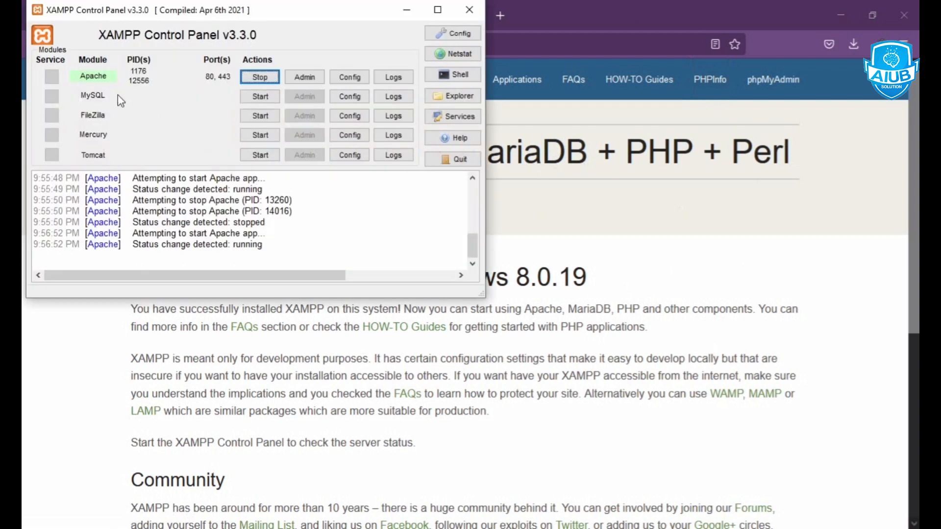
{"action": "left_click", "coordinate": [246, 98]}
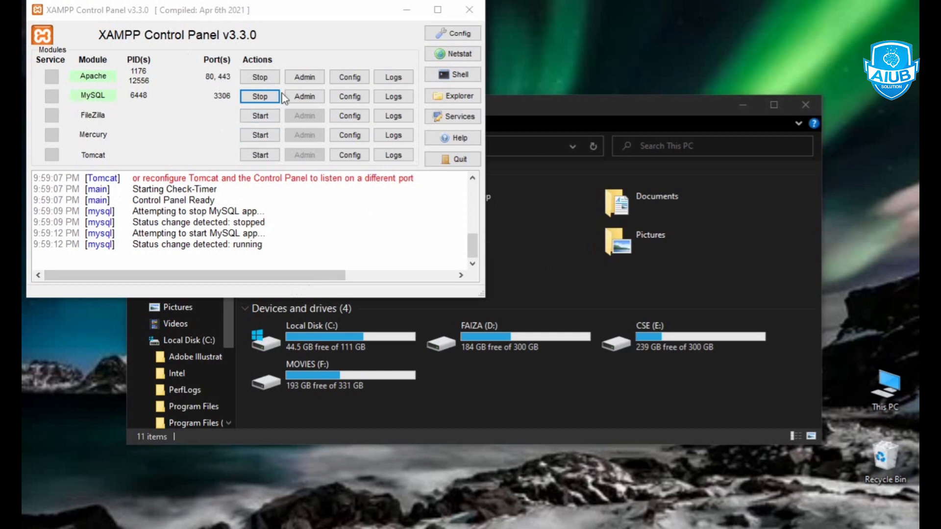
{"action": "left_click", "coordinate": [258, 97]}
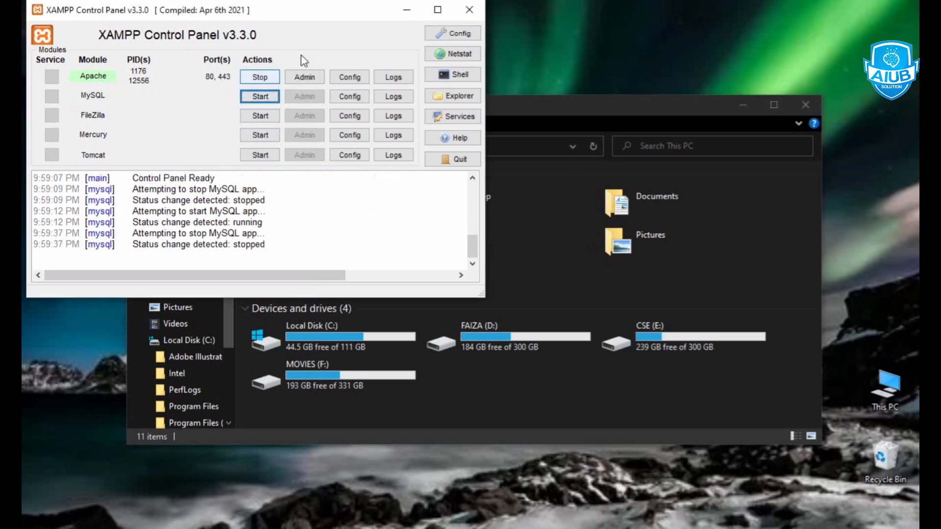
{"action": "left_click", "coordinate": [406, 14]}
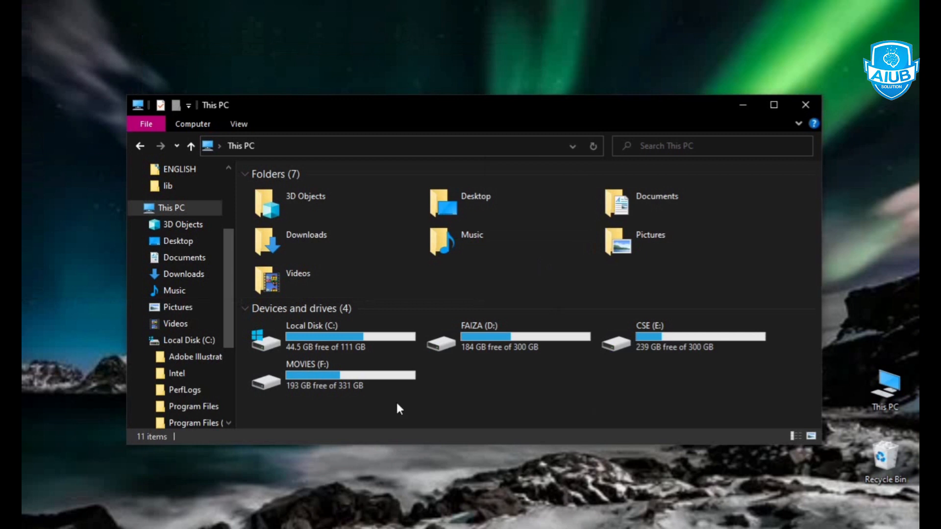
Create a folder named demo inside C:\xampp\htdocs
{"action": "double_click", "coordinate": [330, 331]}
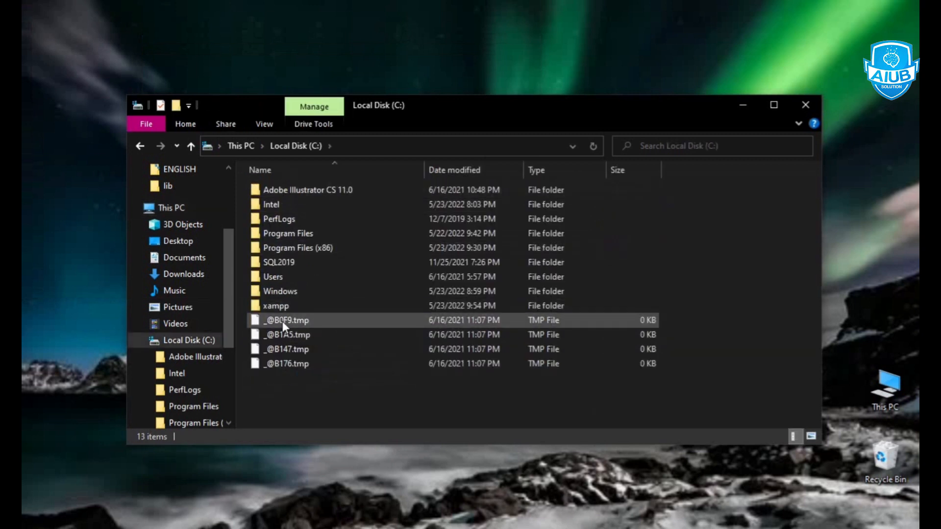
{"action": "double_click", "coordinate": [276, 305]}
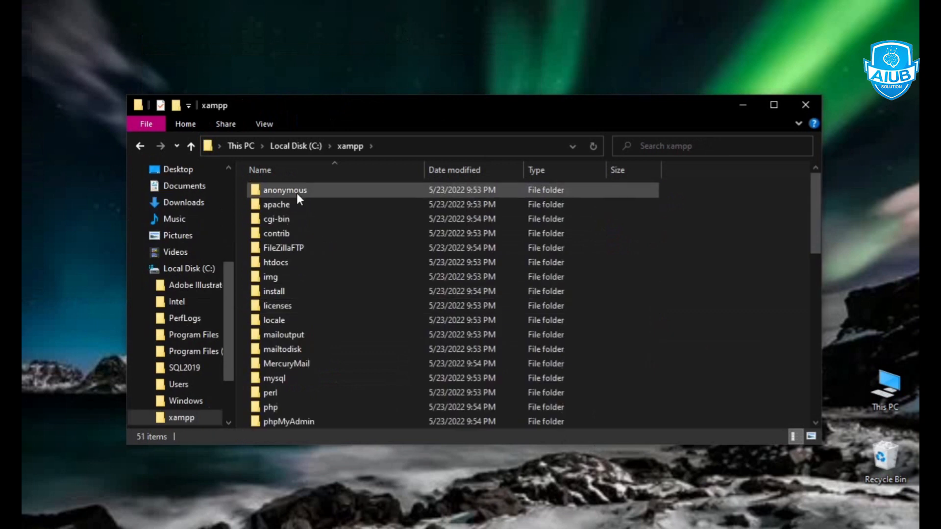
{"action": "double_click", "coordinate": [275, 263]}
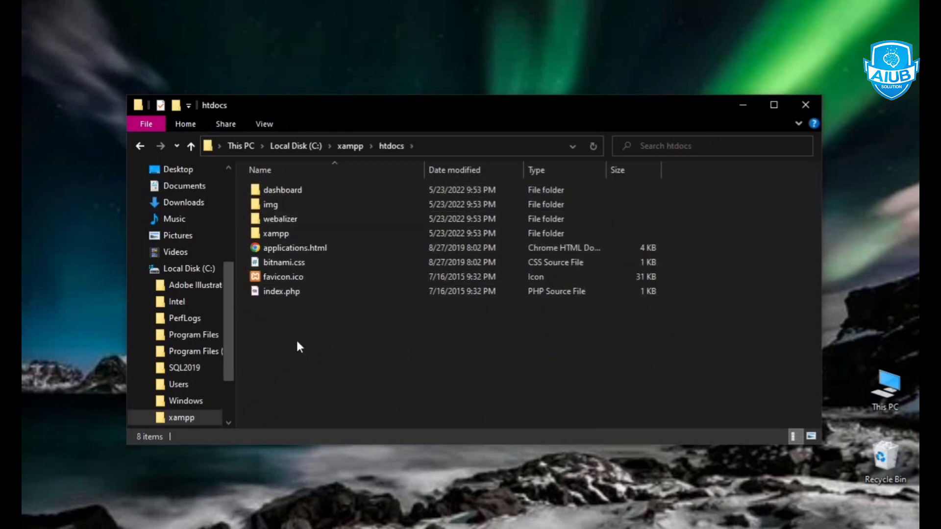
{"action": "right_click", "coordinate": [297, 342]}
{"action": "mouse_move", "coordinate": [438, 311]}
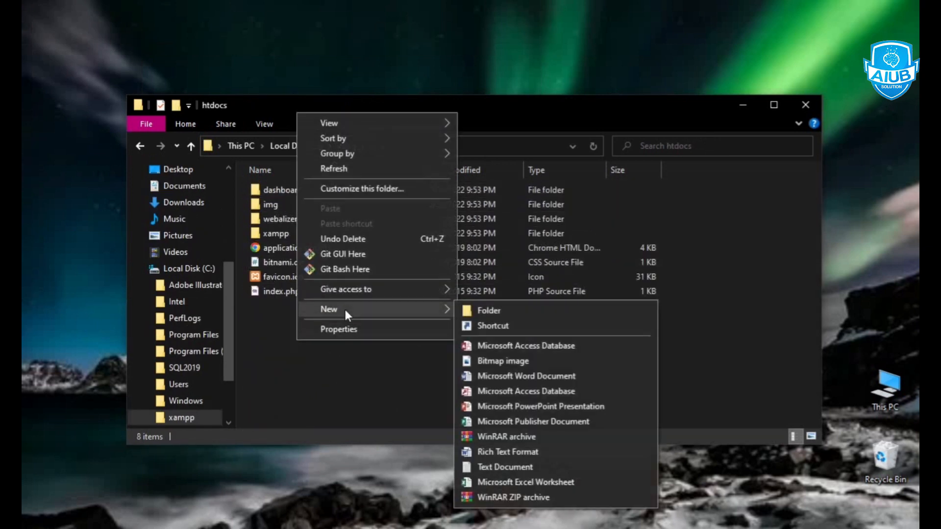
{"action": "left_click", "coordinate": [508, 317]}
{"action": "key", "text": "BackSpace"}
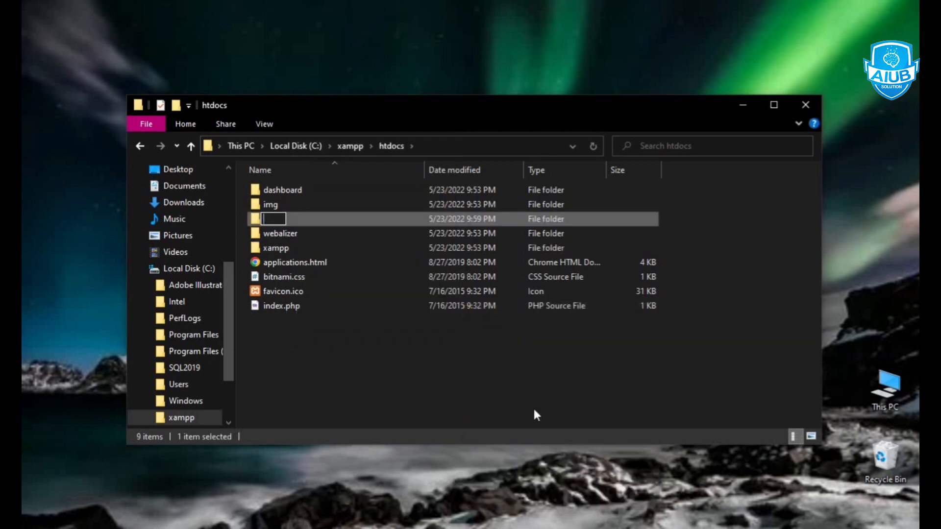
{"action": "type", "text": "demo"}
{"action": "key", "text": "Return"}
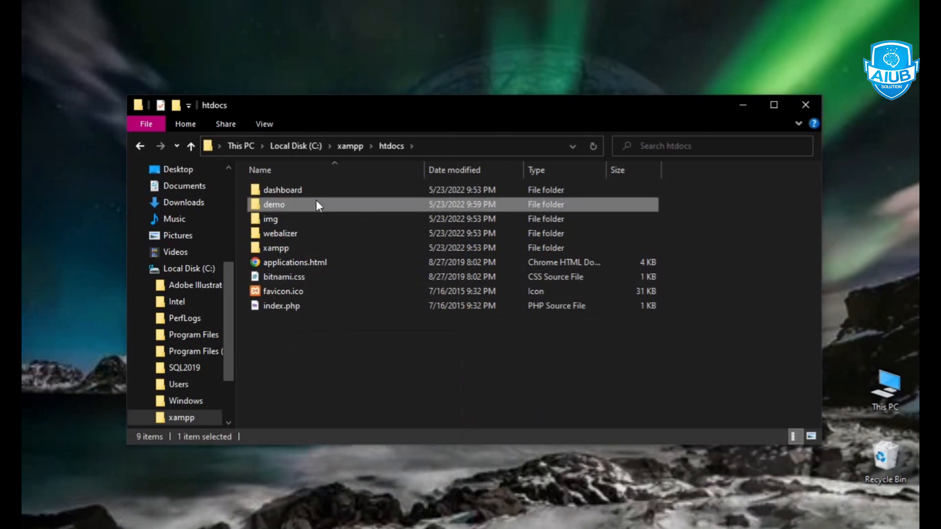
Launch Visual Studio Code and open the demo folder from htdocs in it
{"action": "key", "text": "super"}
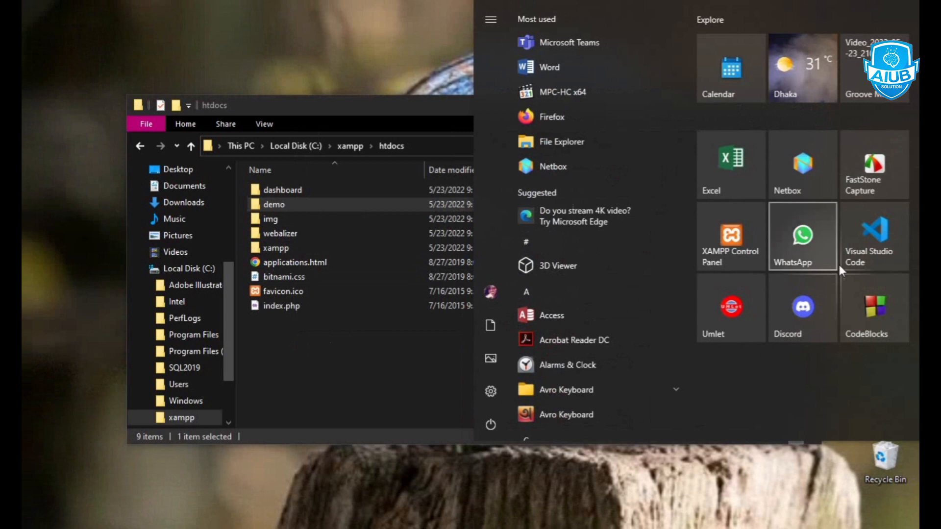
{"action": "left_click", "coordinate": [865, 260]}
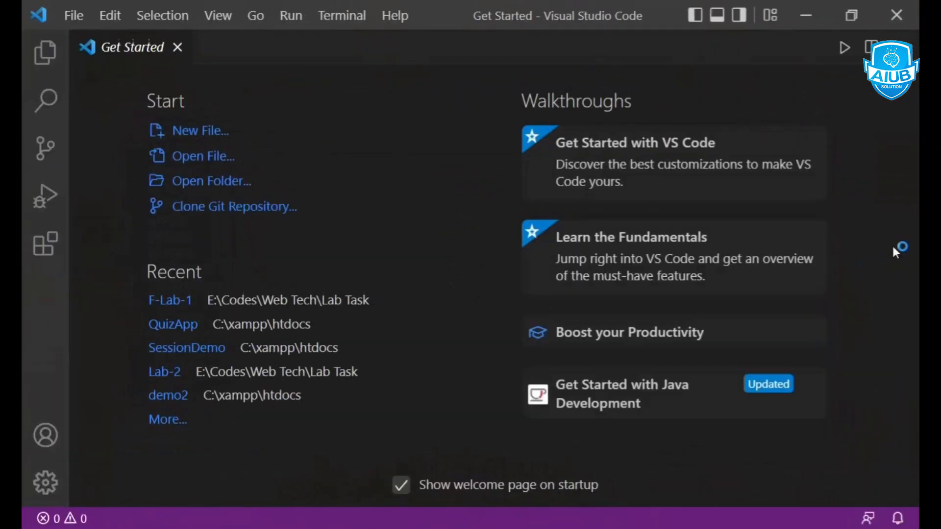
{"action": "key", "text": "alt+Tab"}
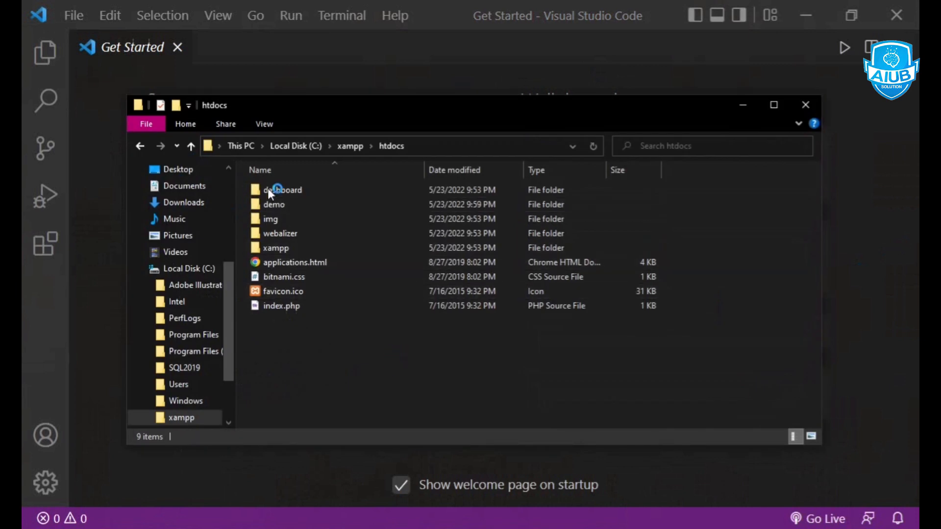
{"action": "left_click", "coordinate": [269, 204]}
{"action": "left_click_drag", "start_coordinate": [268, 204], "coordinate": [370, 89]}
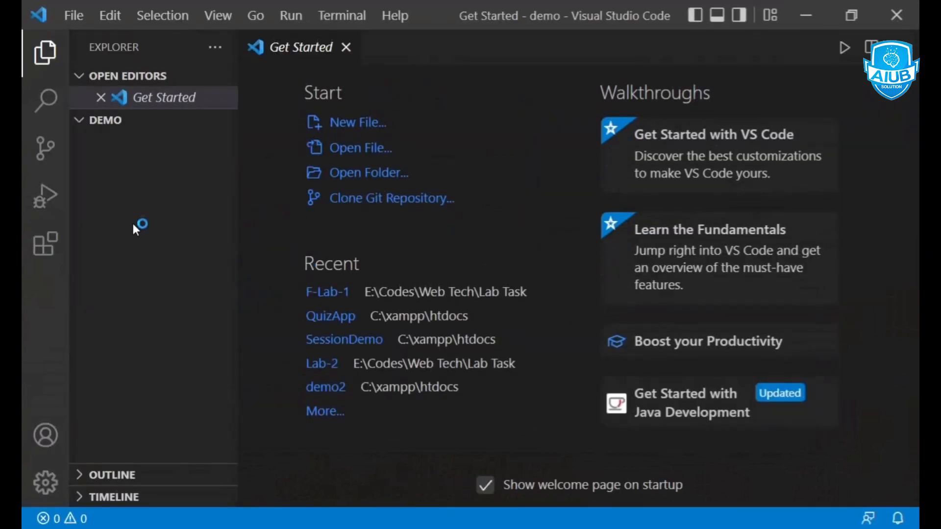
Collapse the open editors list and create a new file named index.php in the demo folder
{"action": "left_click", "coordinate": [78, 76]}
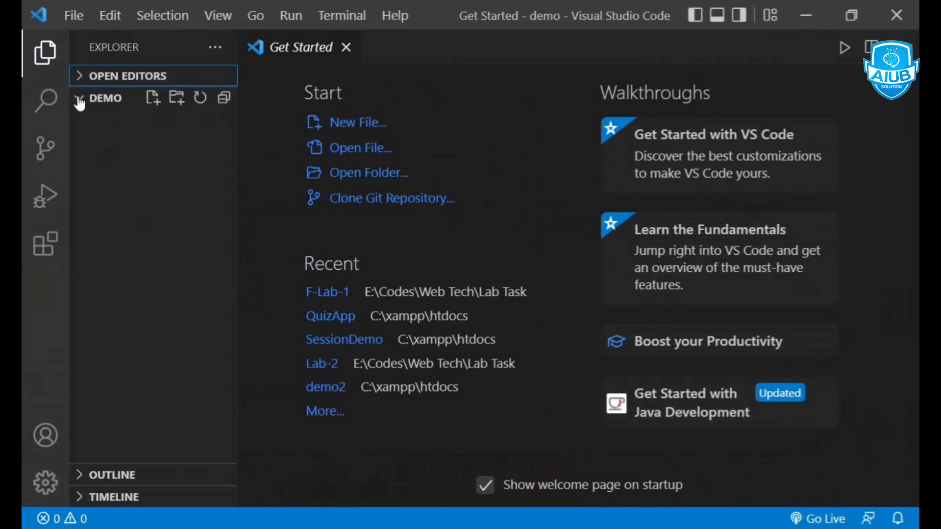
{"action": "left_click", "coordinate": [79, 100]}
{"action": "left_click", "coordinate": [79, 99]}
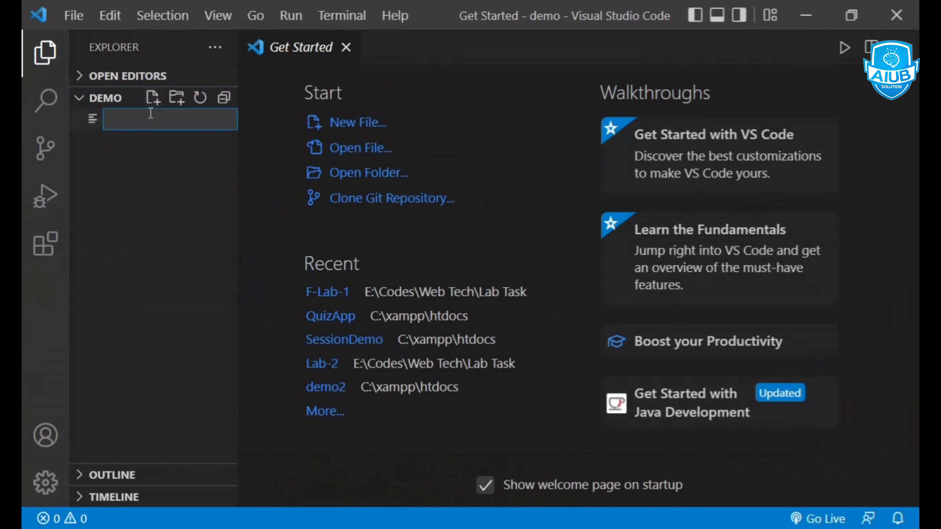
{"action": "type", "text": "index.php"}
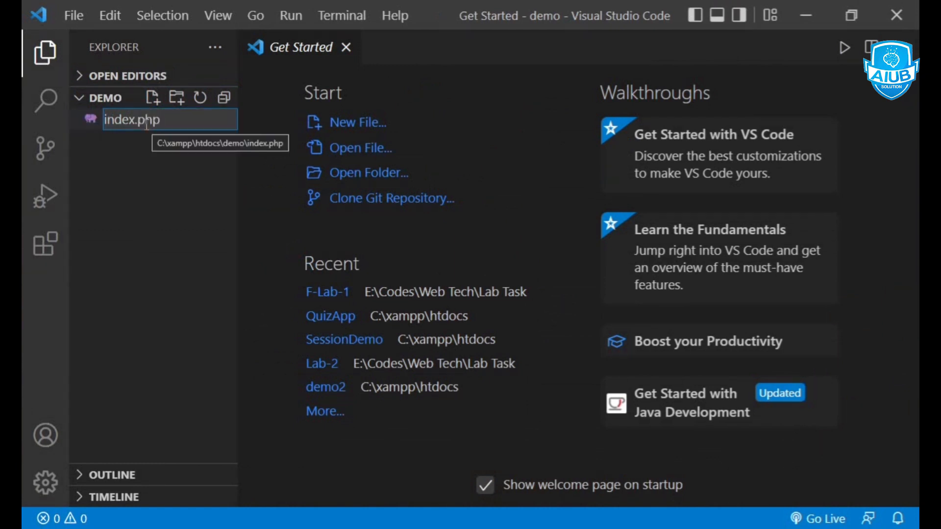
{"action": "key", "text": "Return"}
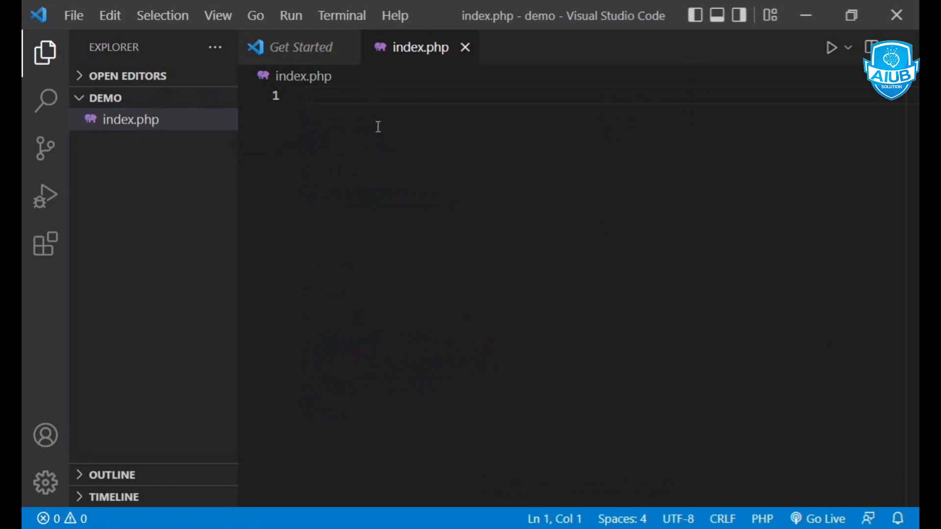
Write |<?php, echo "Hello World"; and ?> on three separate lines of index.php and save the file
{"action": "type", "text": "|<"}
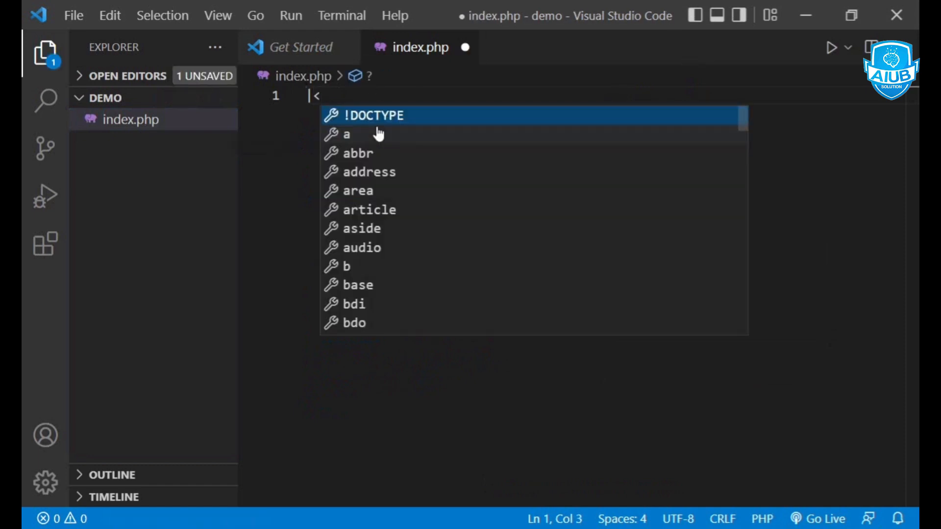
{"action": "type", "text": "?php"}
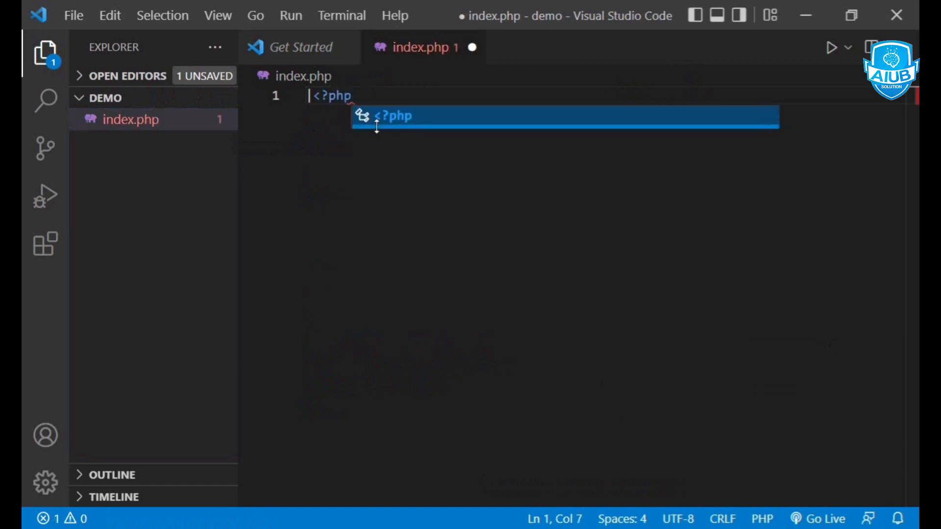
{"action": "key", "text": "Escape"}
{"action": "key", "text": "Return"}
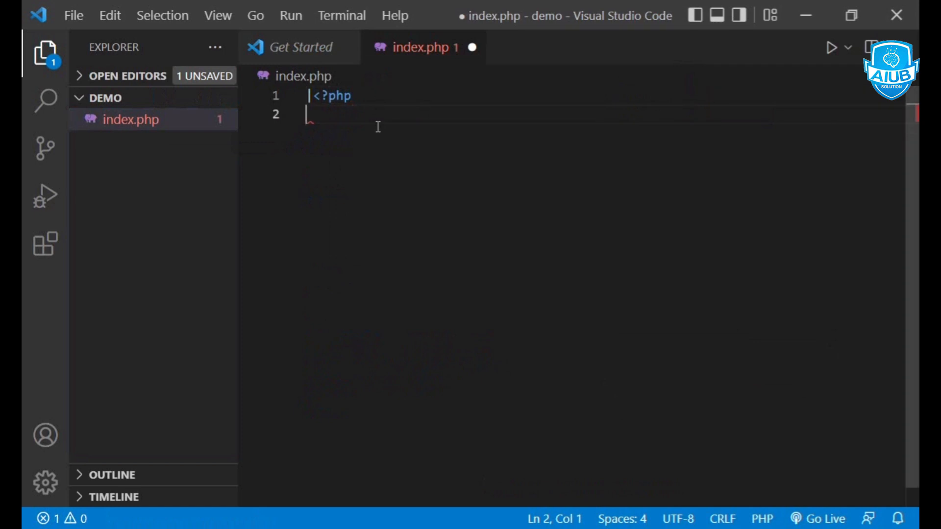
{"action": "type", "text": "e"}
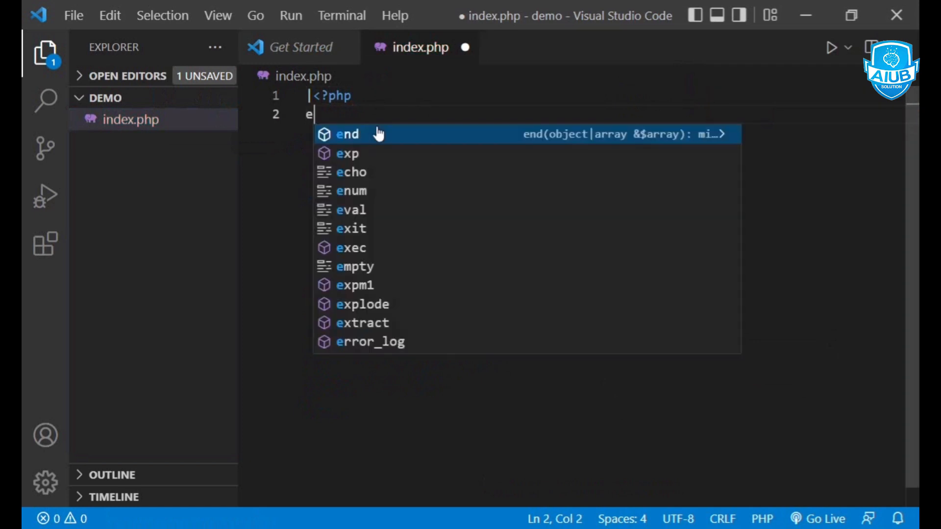
{"action": "type", "text": "cho "}
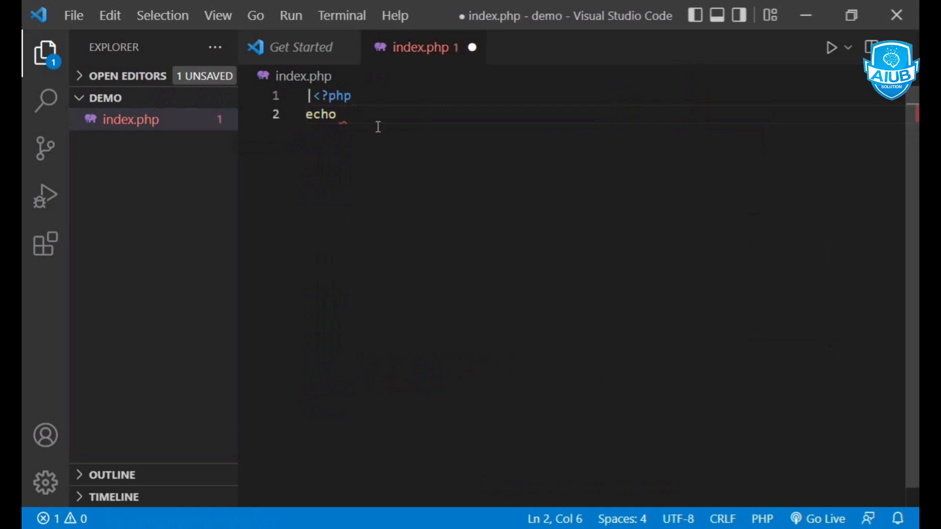
{"action": "type", "text": "\"Hello"}
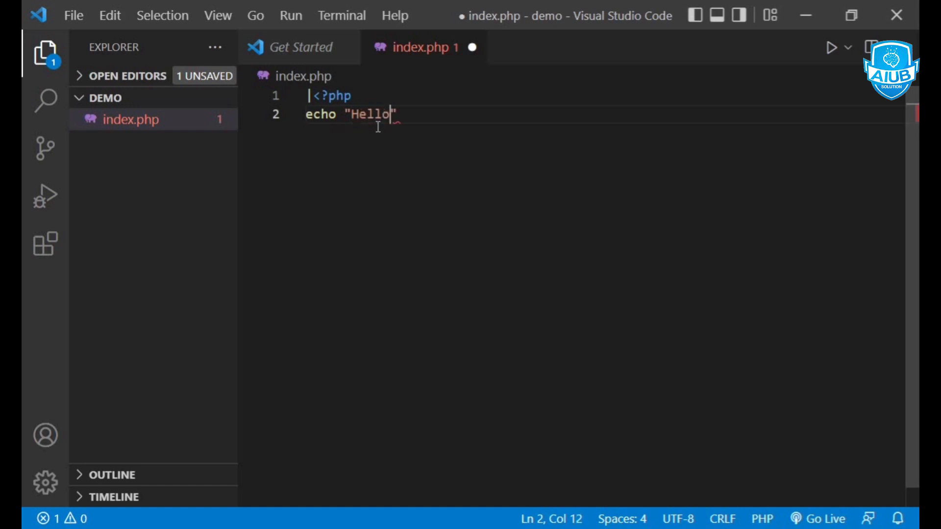
{"action": "type", "text": " World\""}
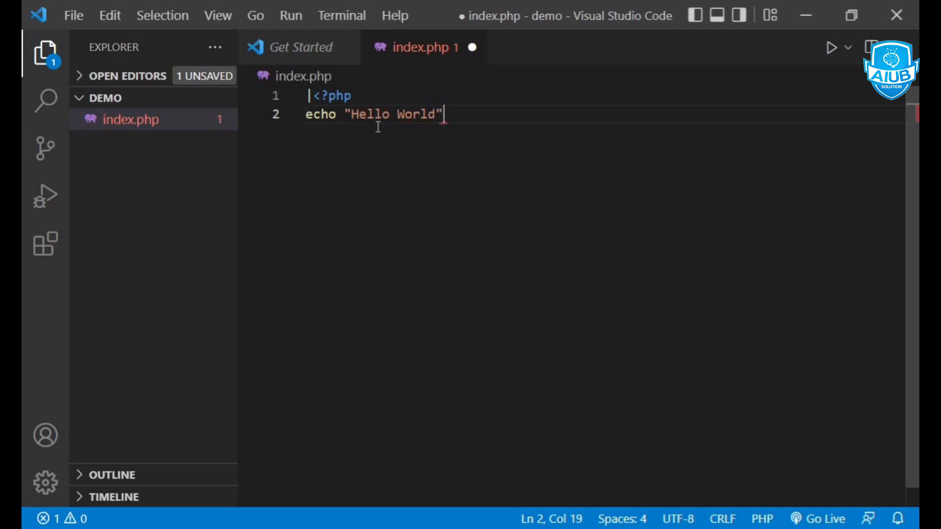
{"action": "type", "text": ";"}
{"action": "key", "text": "Return"}
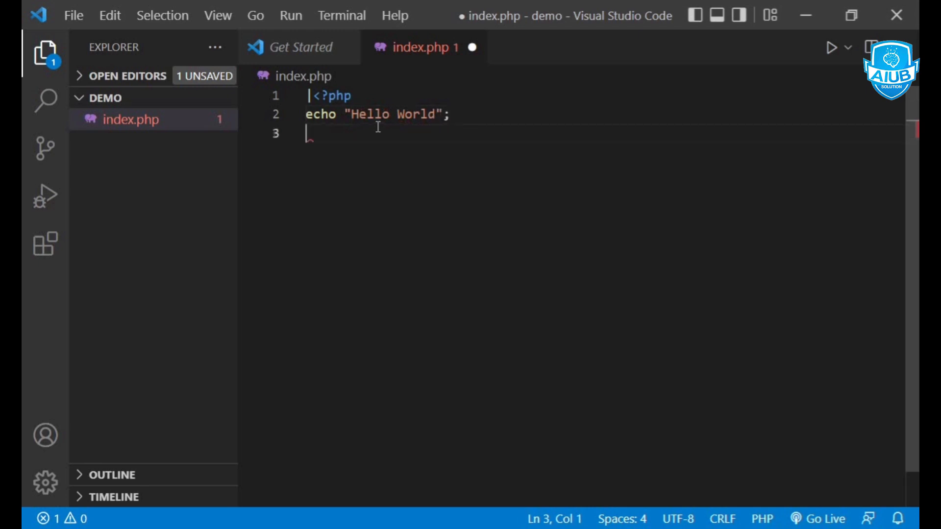
{"action": "type", "text": "?>"}
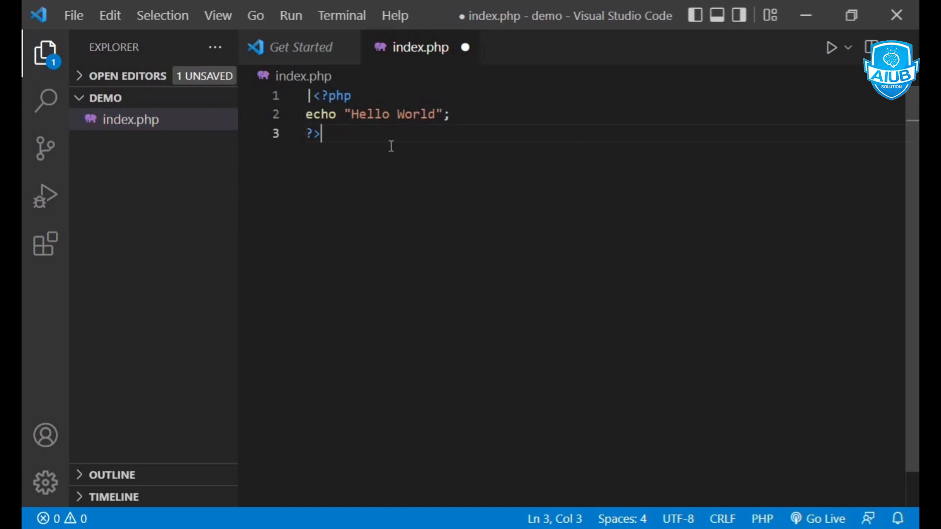
{"action": "key", "text": "ctrl+s"}
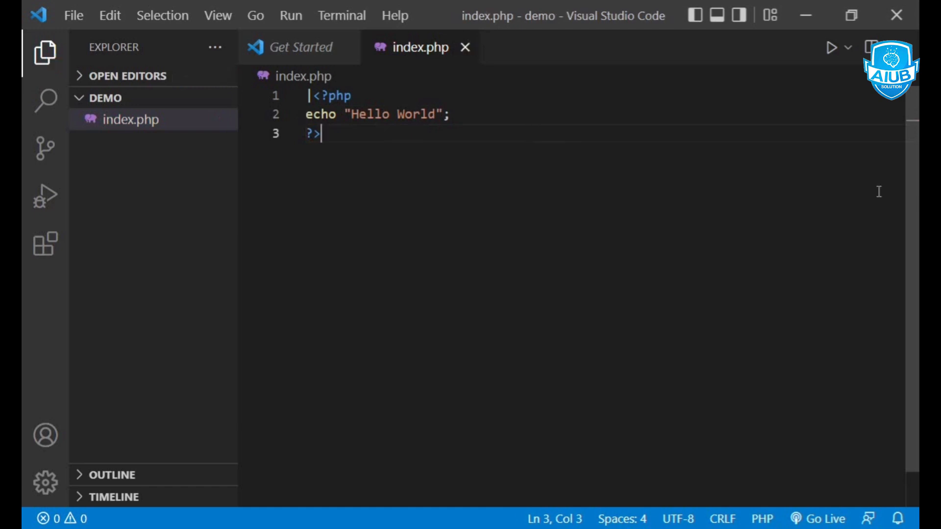
Switch to Firefox and enter localhost/demo/ as the address without loading it, checking the project folder's name in htdocs
{"action": "key", "text": "alt+Tab"}
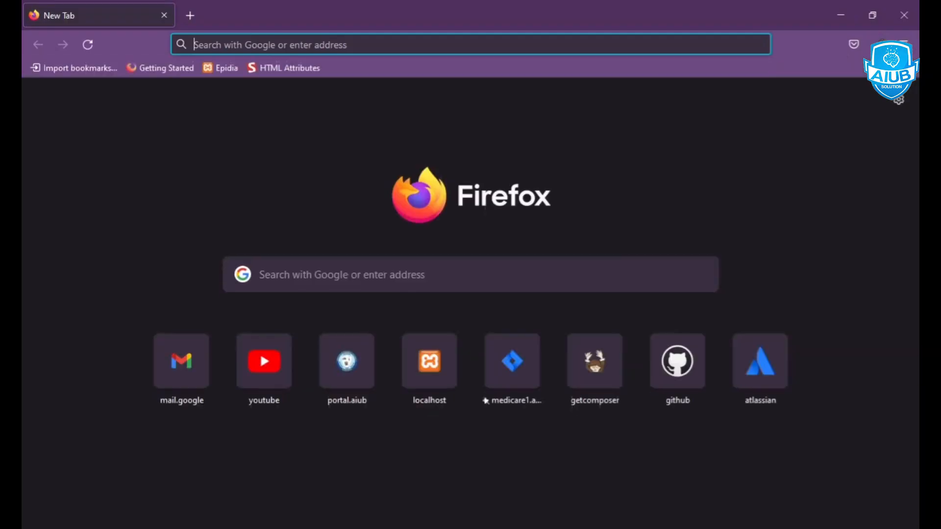
{"action": "left_click", "coordinate": [349, 49]}
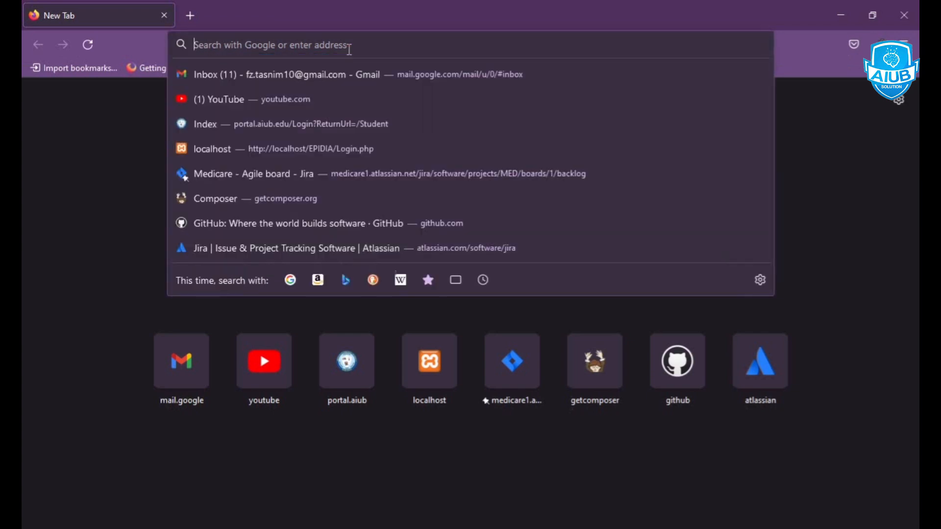
{"action": "type", "text": "localhost"}
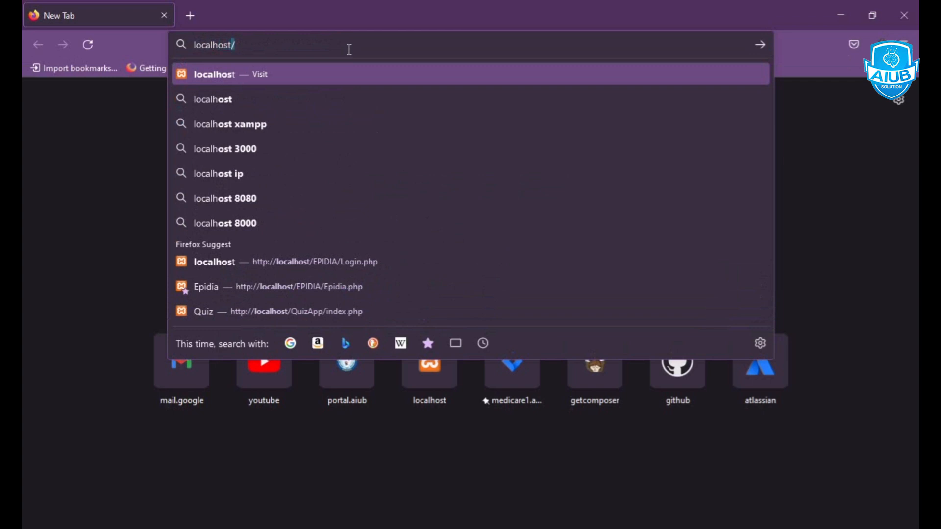
{"action": "type", "text": "/"}
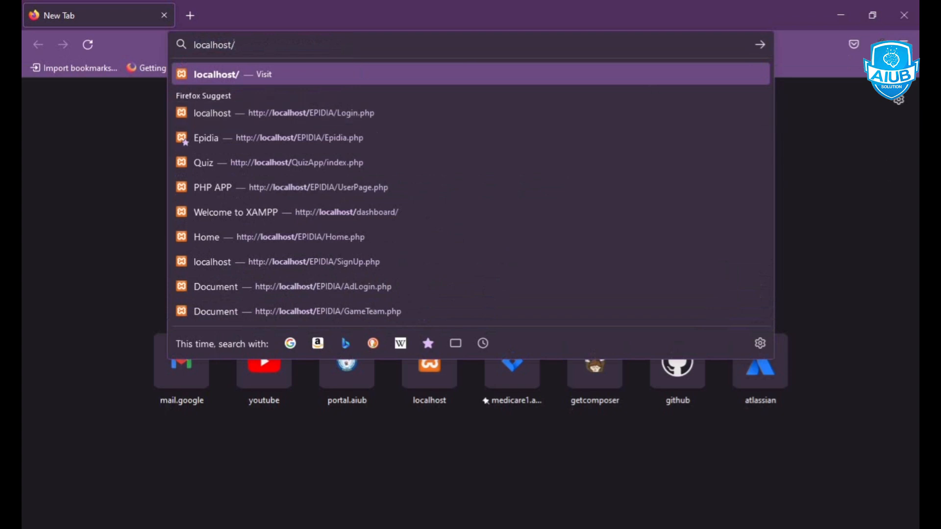
{"action": "left_click", "coordinate": [931, 159]}
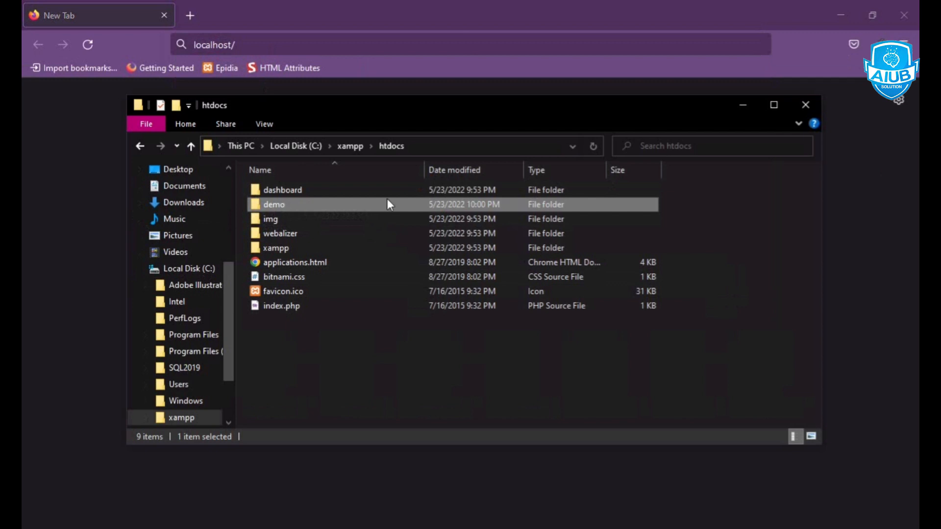
{"action": "left_click", "coordinate": [348, 35]}
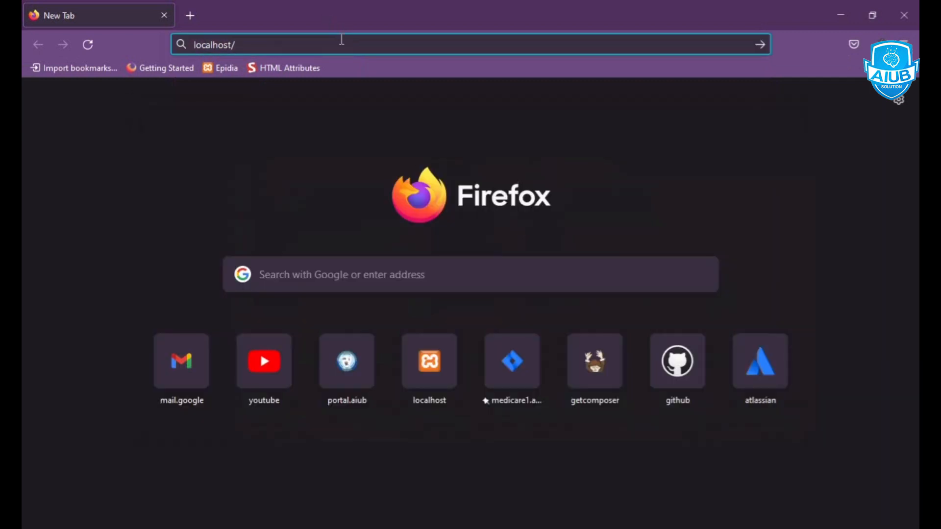
{"action": "type", "text": "dem"}
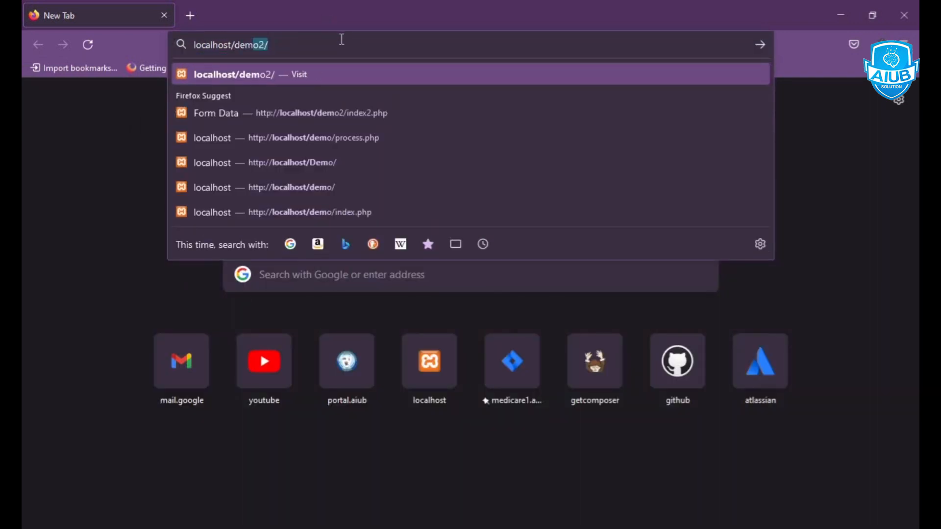
{"action": "type", "text": "o/"}
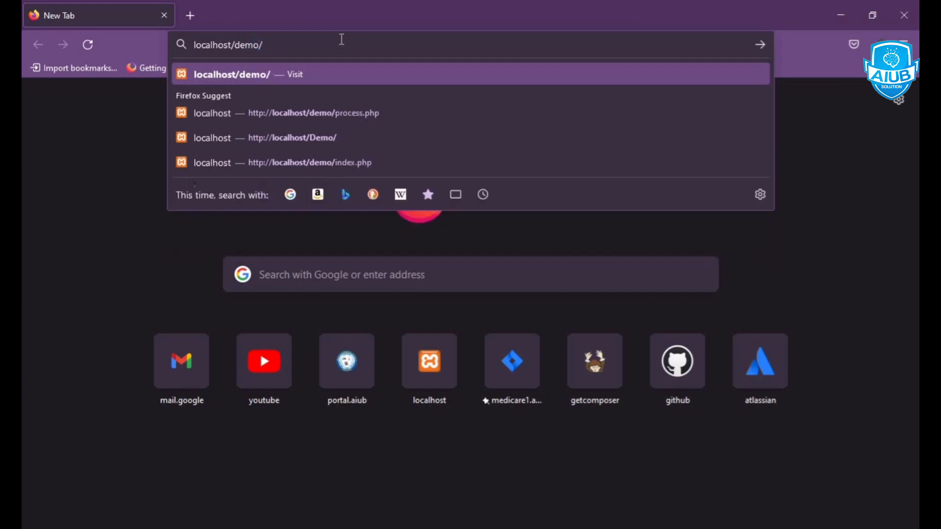
Switch to File Explorer, open the demo folder in htdocs to check its file name, and minimize the window
{"action": "key", "text": "alt+Tab"}
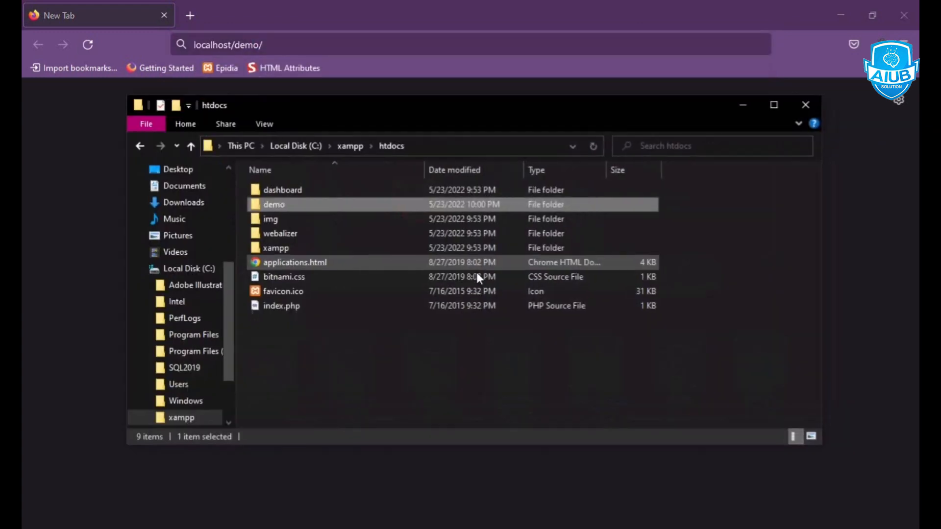
{"action": "double_click", "coordinate": [282, 205]}
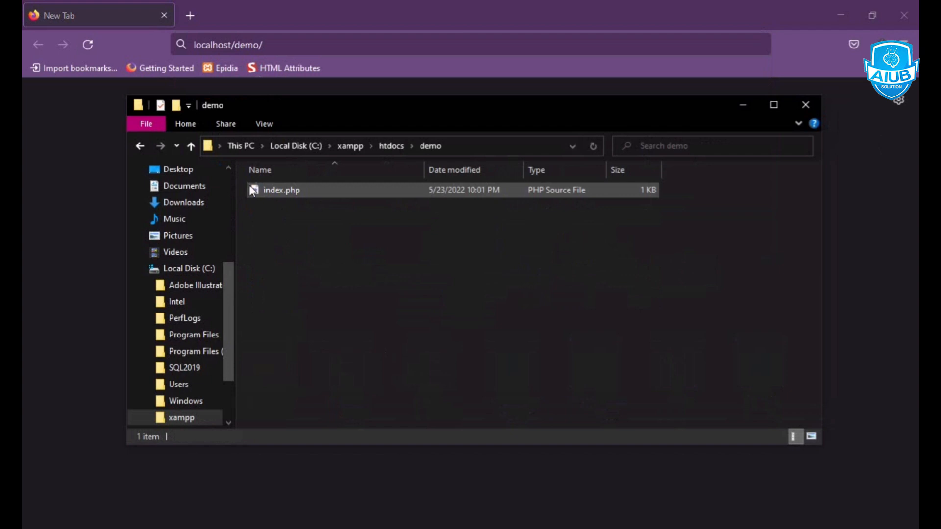
{"action": "left_click", "coordinate": [740, 105]}
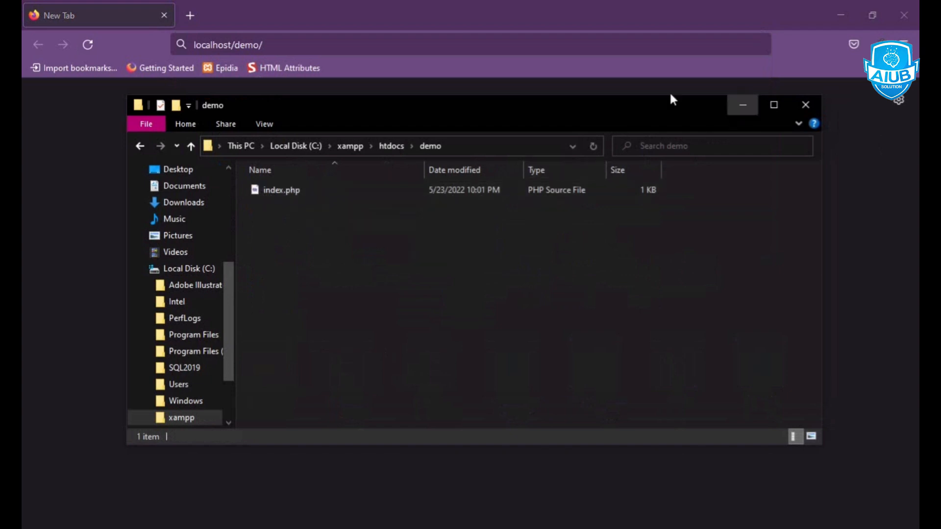
Complete the Firefox address as localhost/demo/index.php, load the page and select its output text
{"action": "type", "text": "i"}
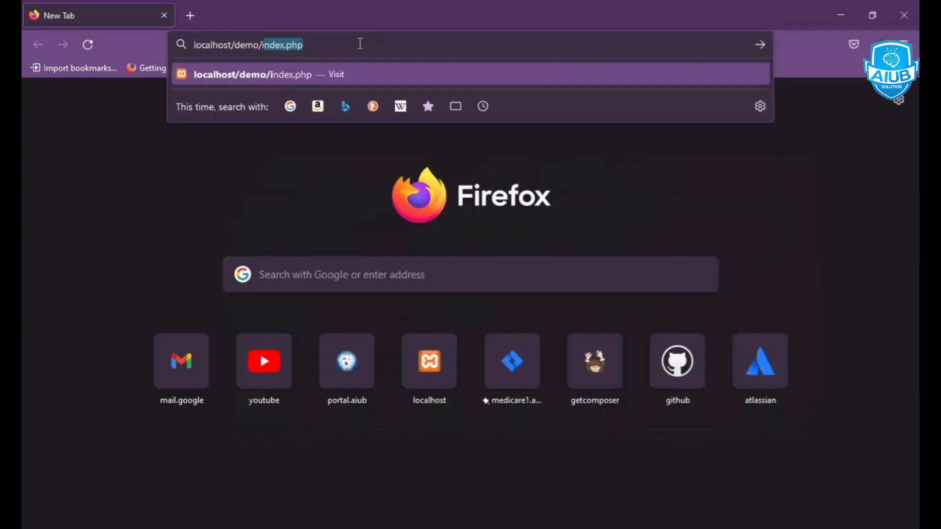
{"action": "type", "text": "nde"}
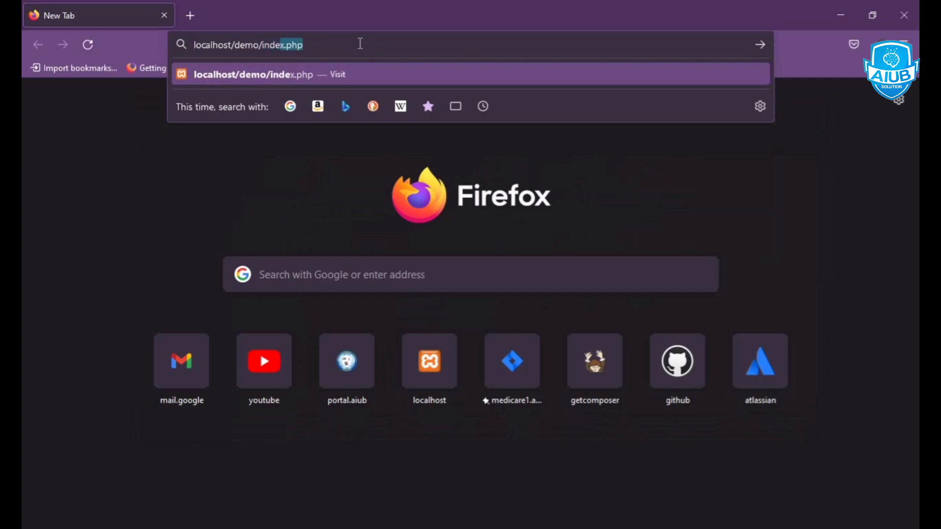
{"action": "type", "text": "x.php"}
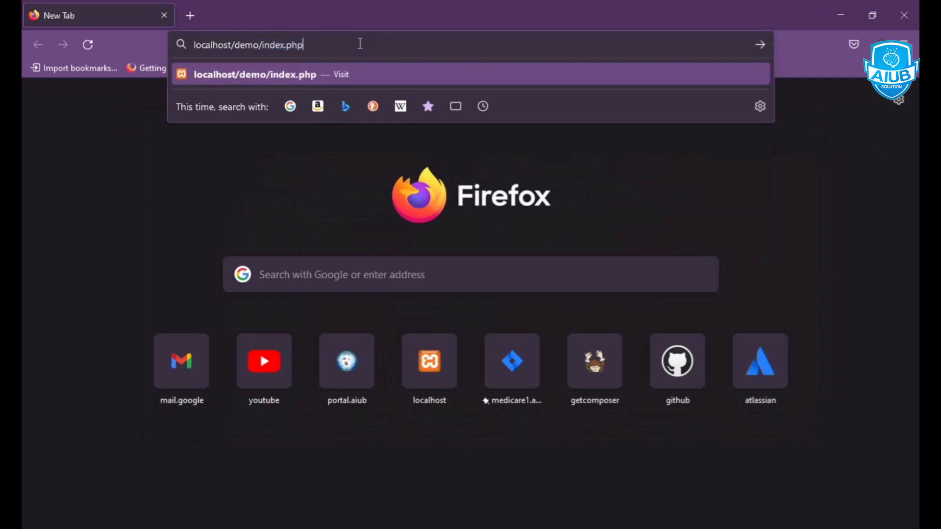
{"action": "key", "text": "Return"}
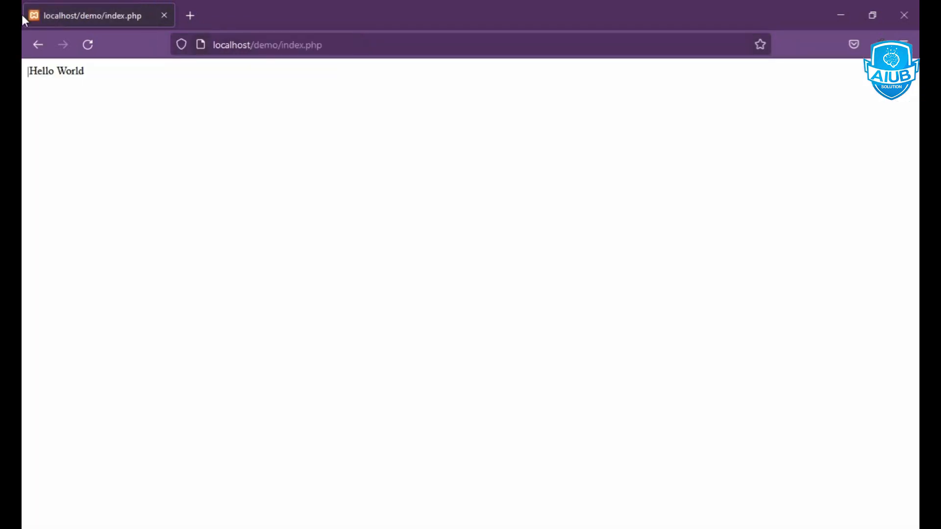
{"action": "left_click_drag", "start_coordinate": [27, 71], "coordinate": [92, 74]}
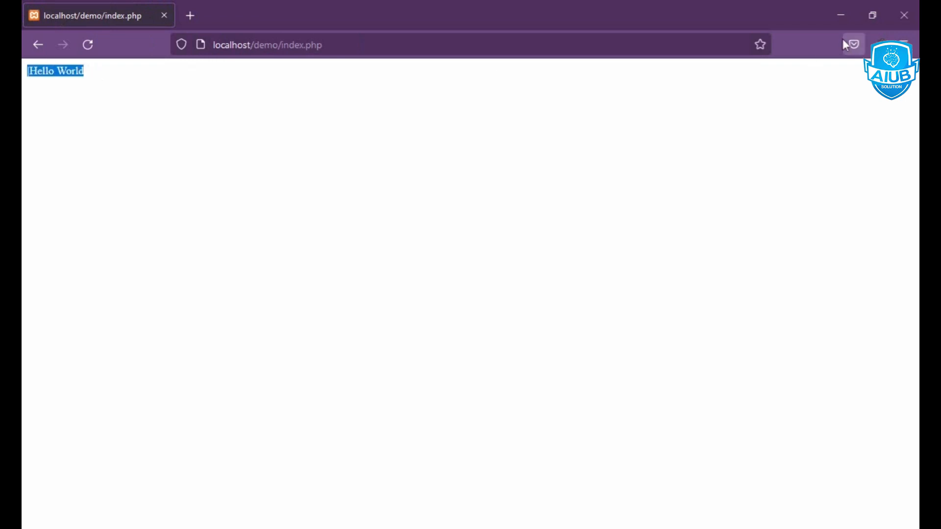